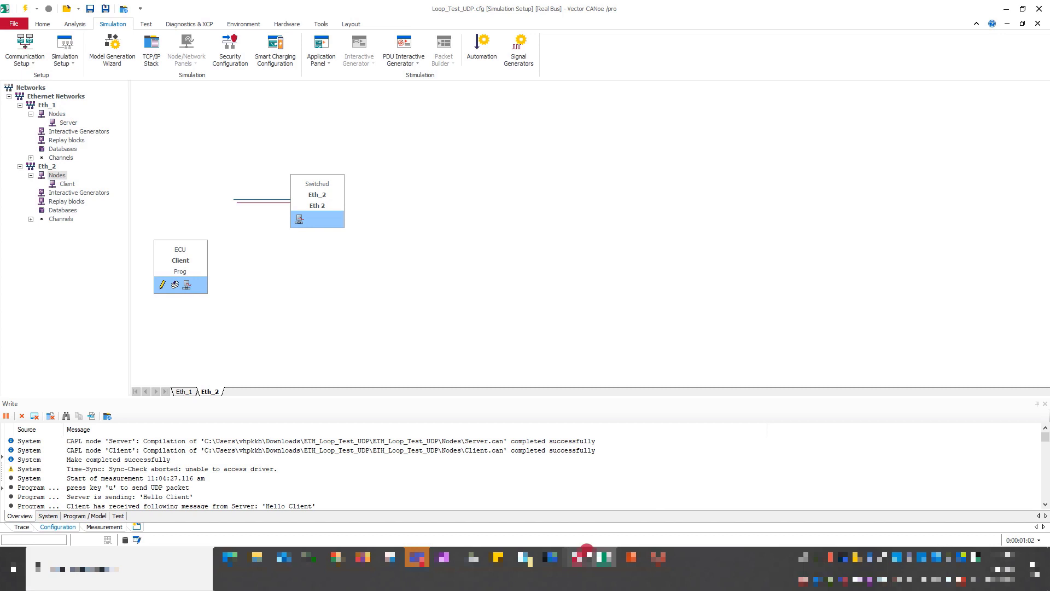
Step: Switch to Vector Hardware Manager in full-screen size and check the Ethernet network status before returning to the configuration view
click(579, 558)
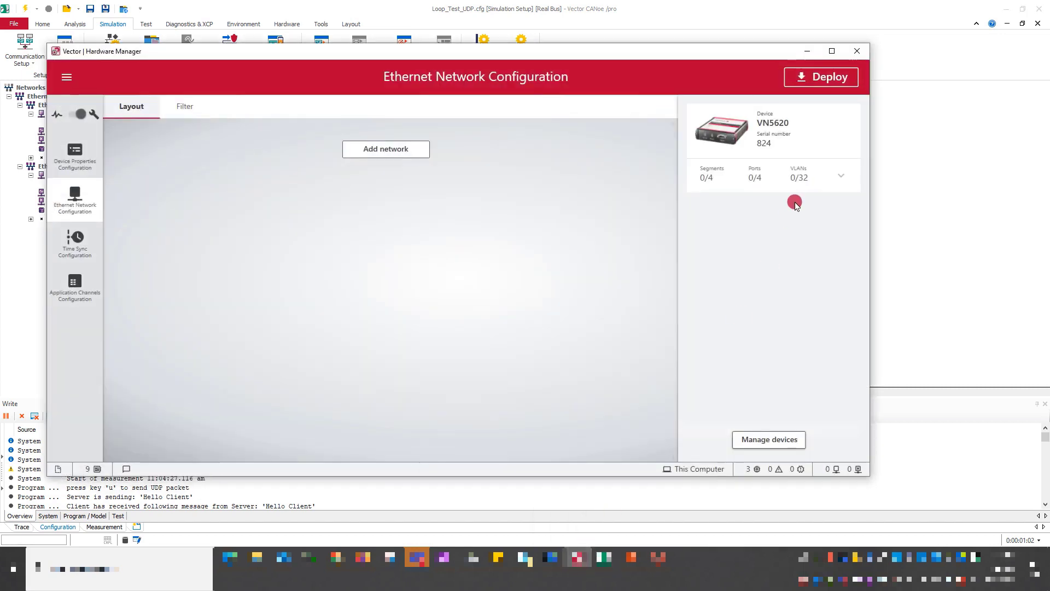
click(831, 50)
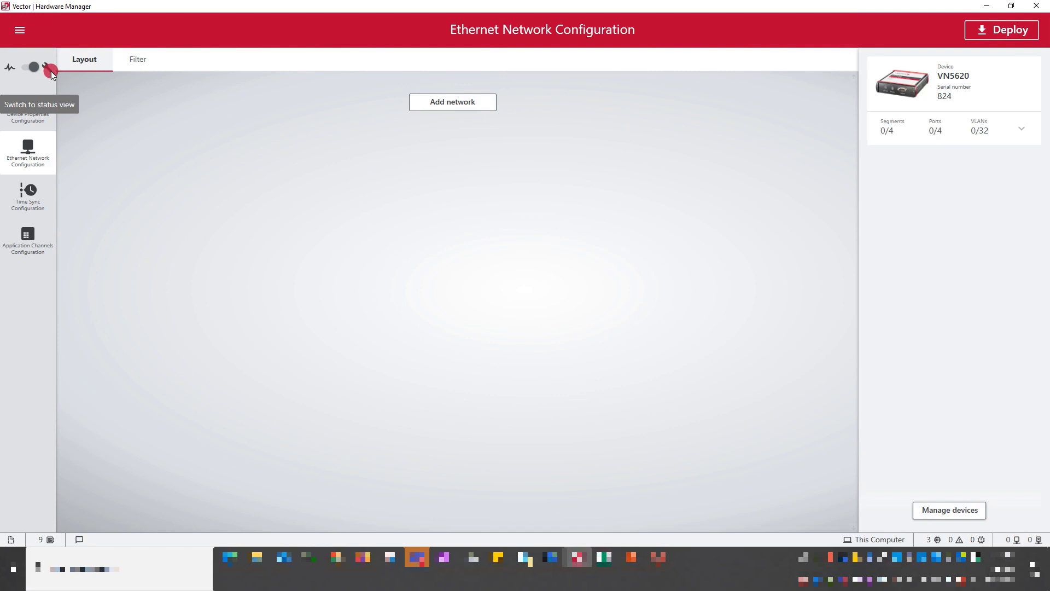
click(27, 70)
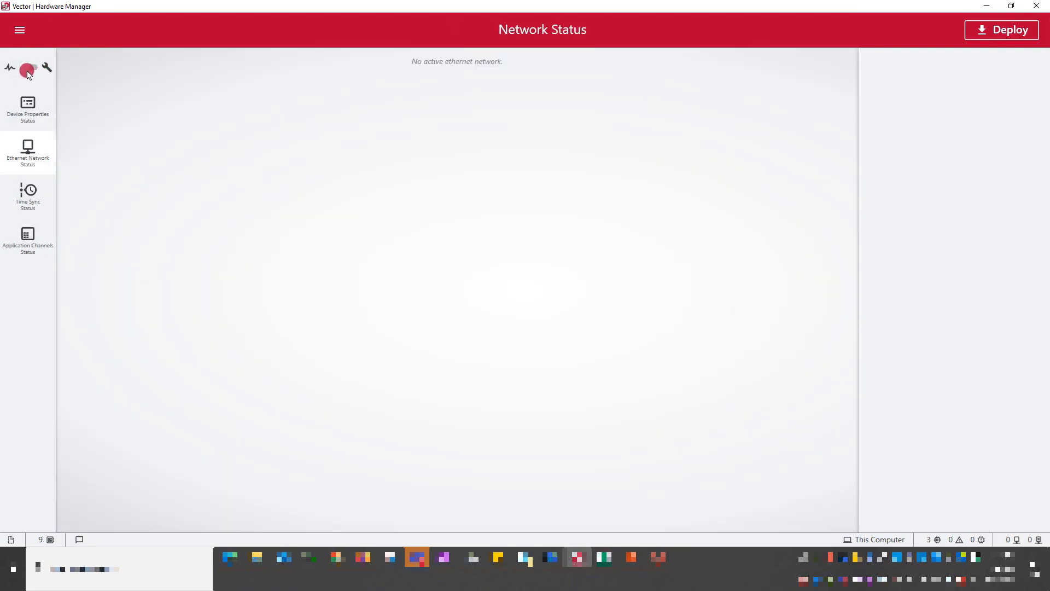
click(27, 71)
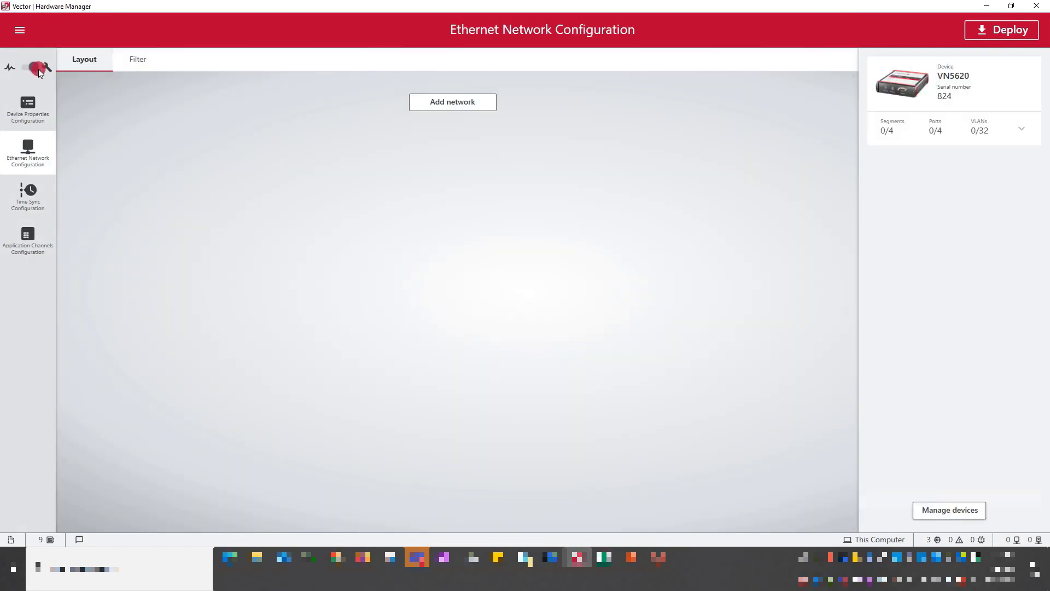
Step: Add an Ethernet network named Eth_1 to the layout
click(445, 104)
drag(481, 190, 445, 191)
key(BackSpace)
key(BackSpace)
key(BackSpace)
text(_1)
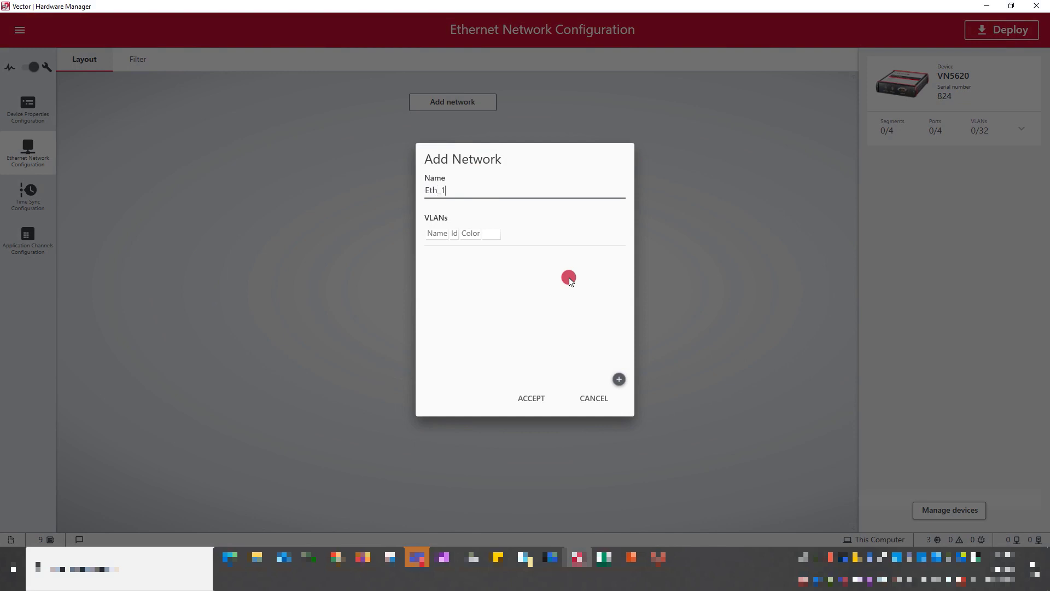
click(545, 402)
Step: Add a second Ethernet network named Eth_2 below Eth_1
click(444, 242)
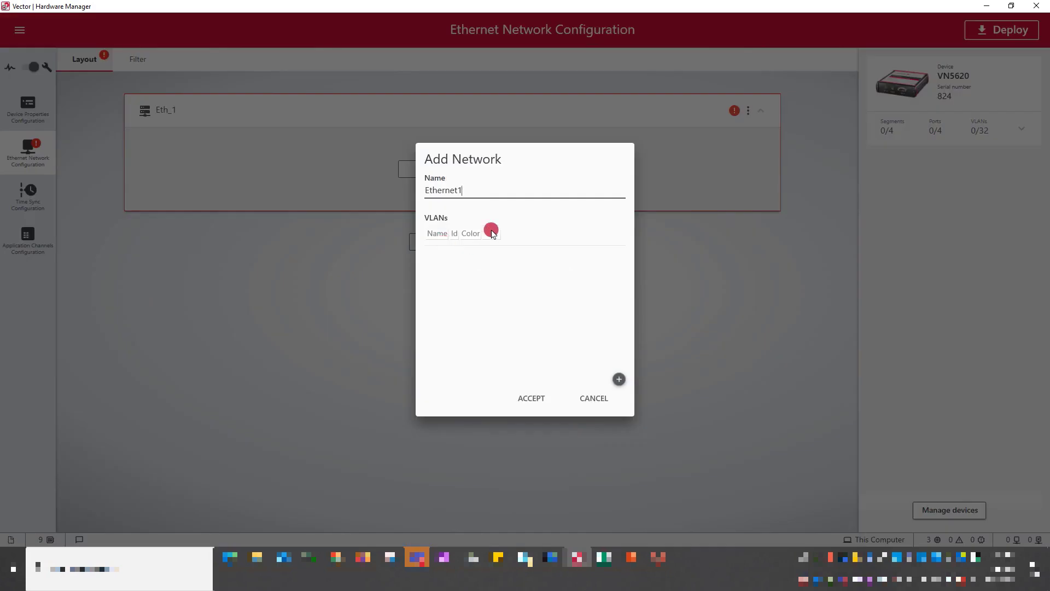
drag(488, 200, 442, 194)
key(BackSpace)
key(BackSpace)
text(_2)
click(531, 399)
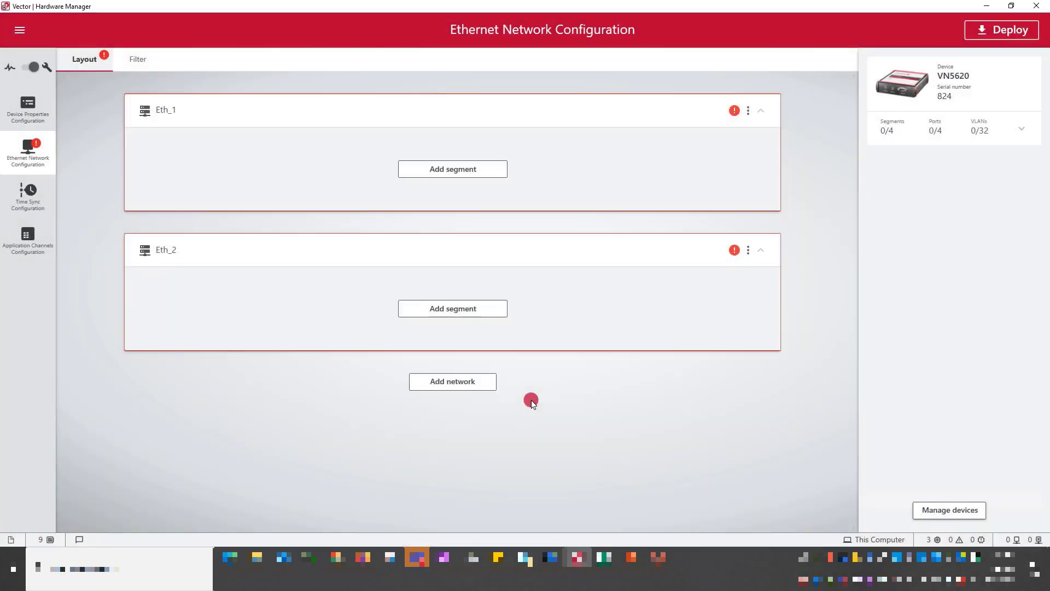
Step: Place a new VN5620 switch segment in each of the networks Eth_1 and Eth_2
click(1015, 129)
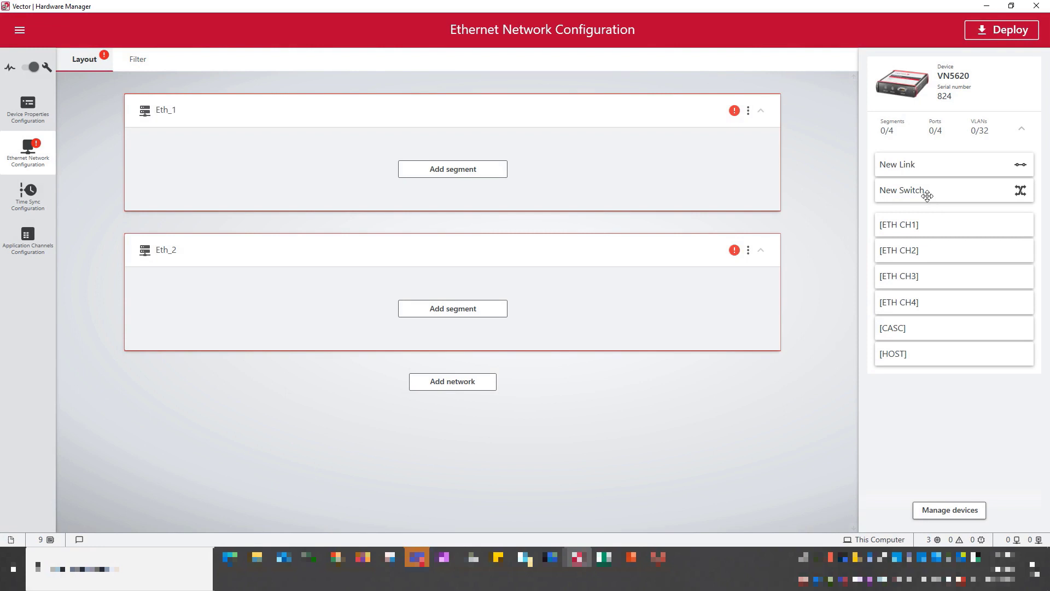
drag(921, 195, 422, 155)
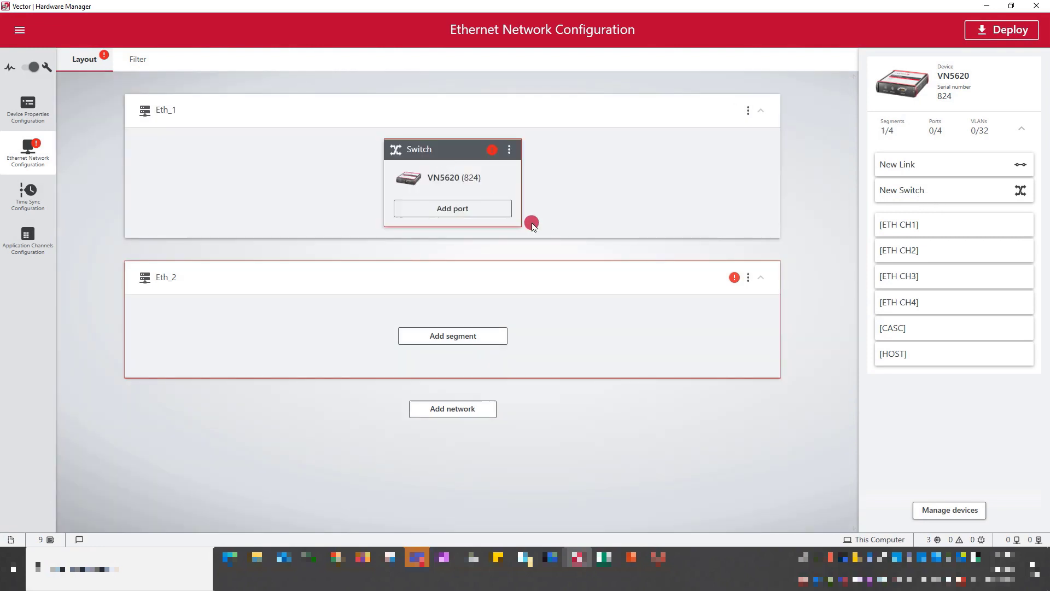
drag(950, 192, 423, 325)
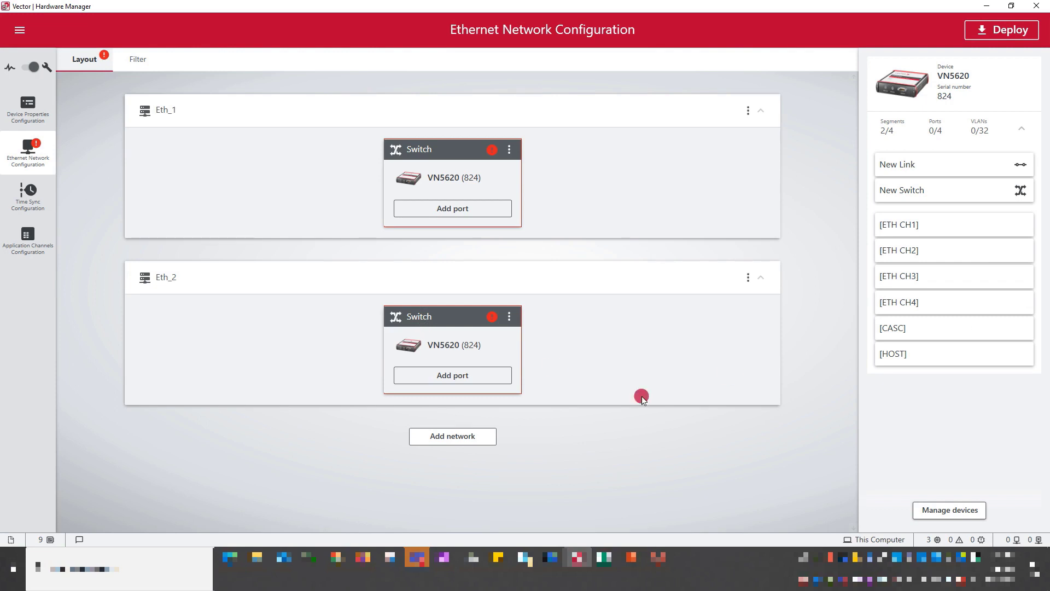
Step: Add a port named Meas_Server to the Eth_1 switch on connector ETH CH1 with mode IEEE-100BASE-T1 (BR), Master
click(416, 216)
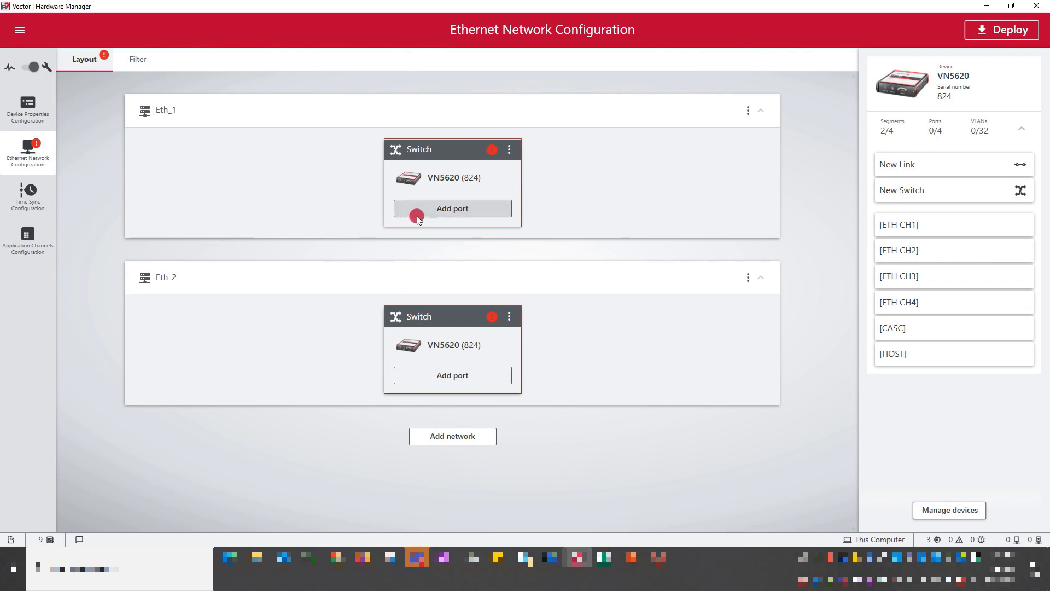
drag(490, 195, 406, 190)
text(M)
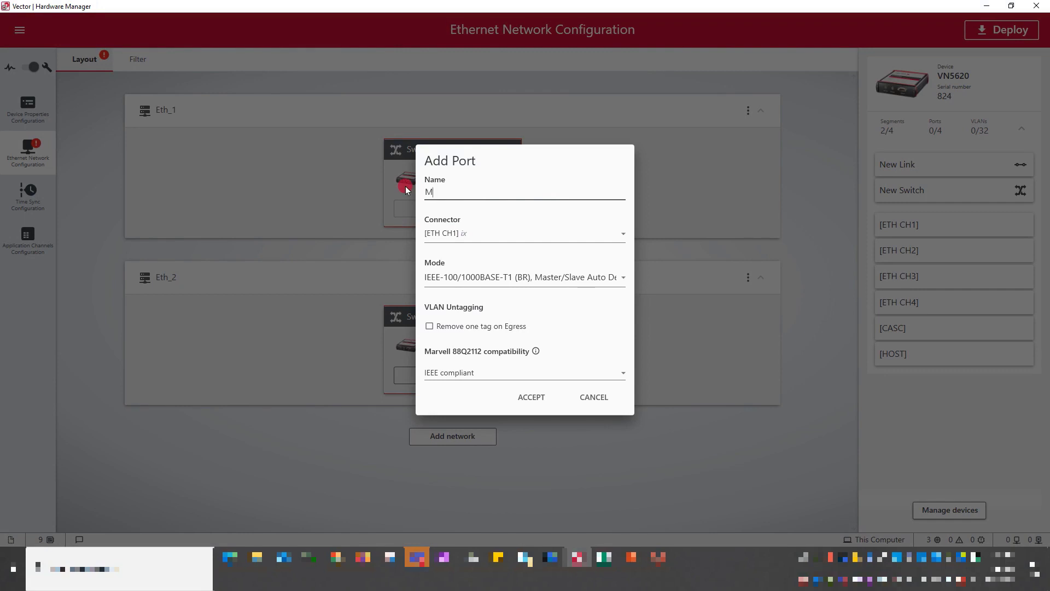
text(eas_Server)
click(488, 278)
click(481, 313)
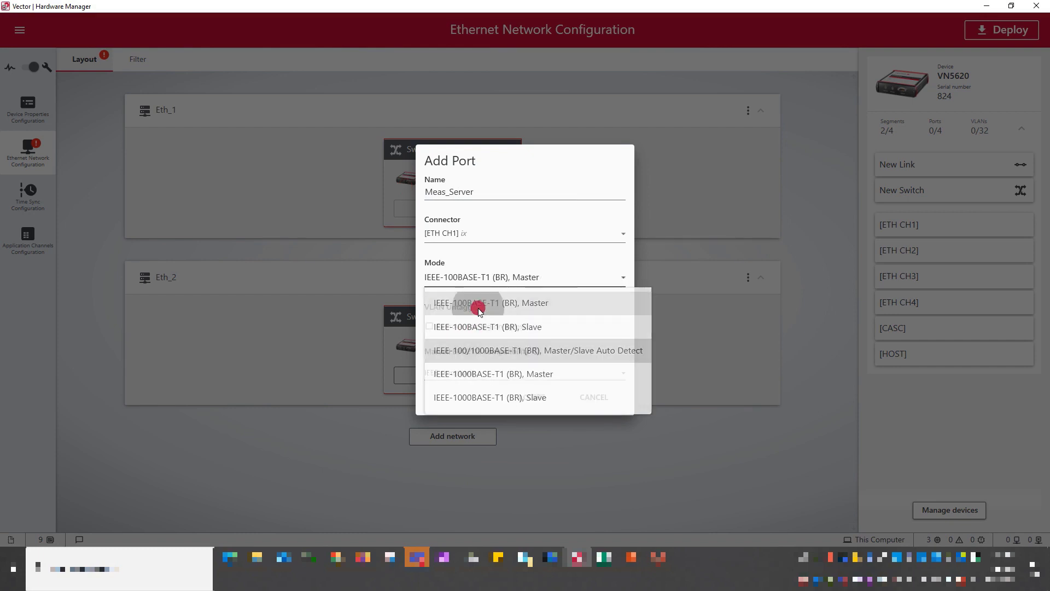
click(535, 399)
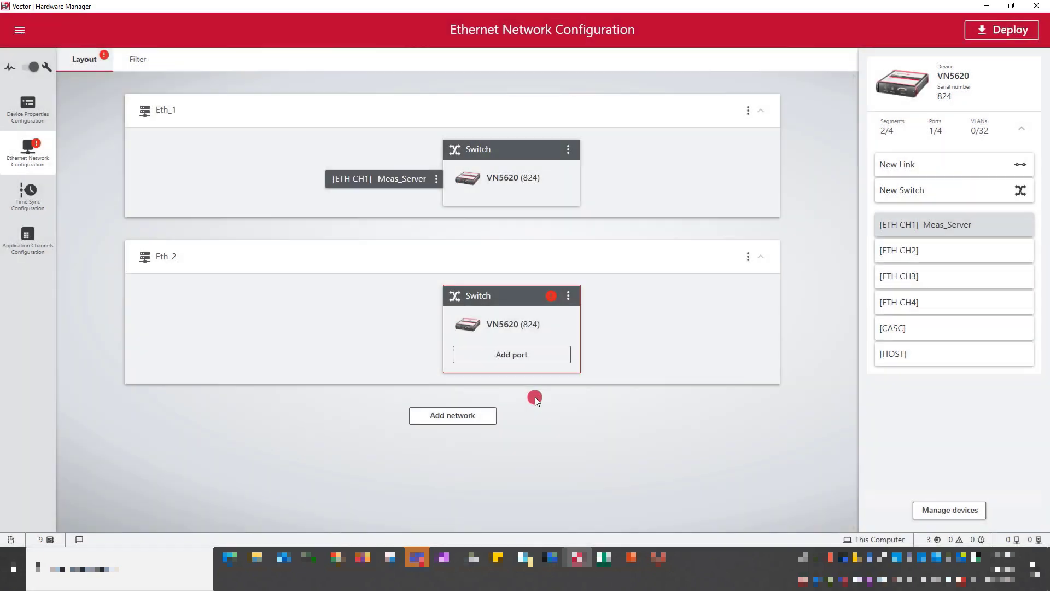
Step: Add a port named Meas_Client to the Eth_2 switch on connector ETH CH2 with mode IEEE-100BASE-T1 (BR), Slave
click(553, 362)
click(488, 198)
drag(476, 192, 411, 194)
text(Meas_Client)
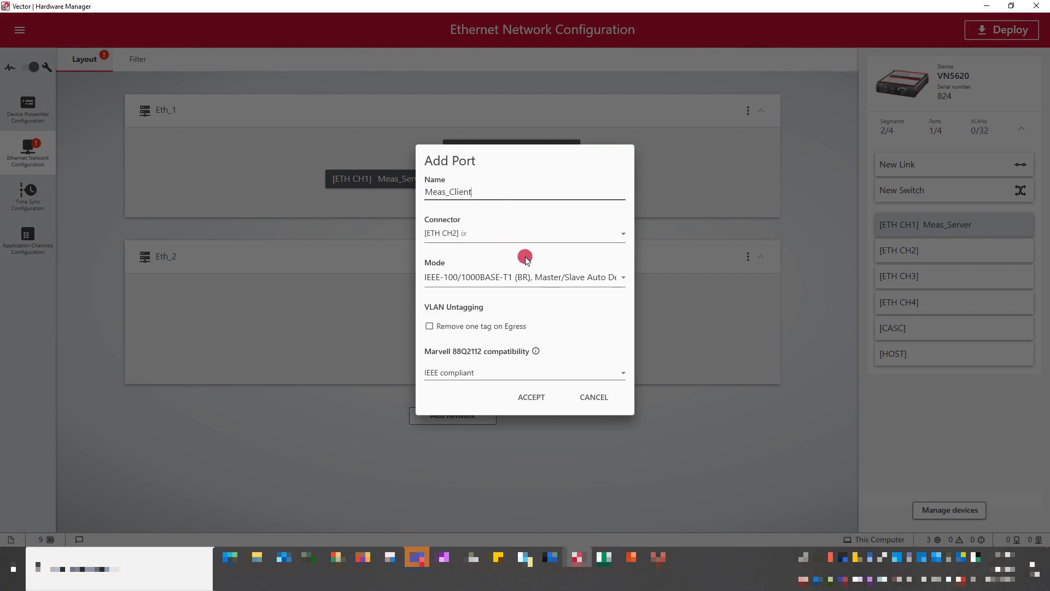
click(502, 278)
click(496, 327)
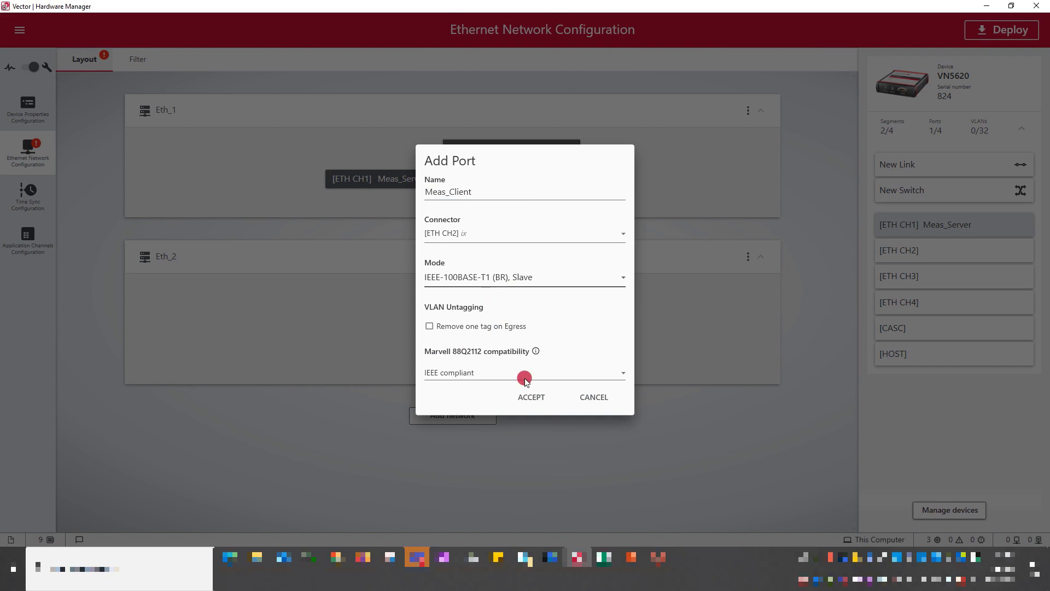
click(534, 397)
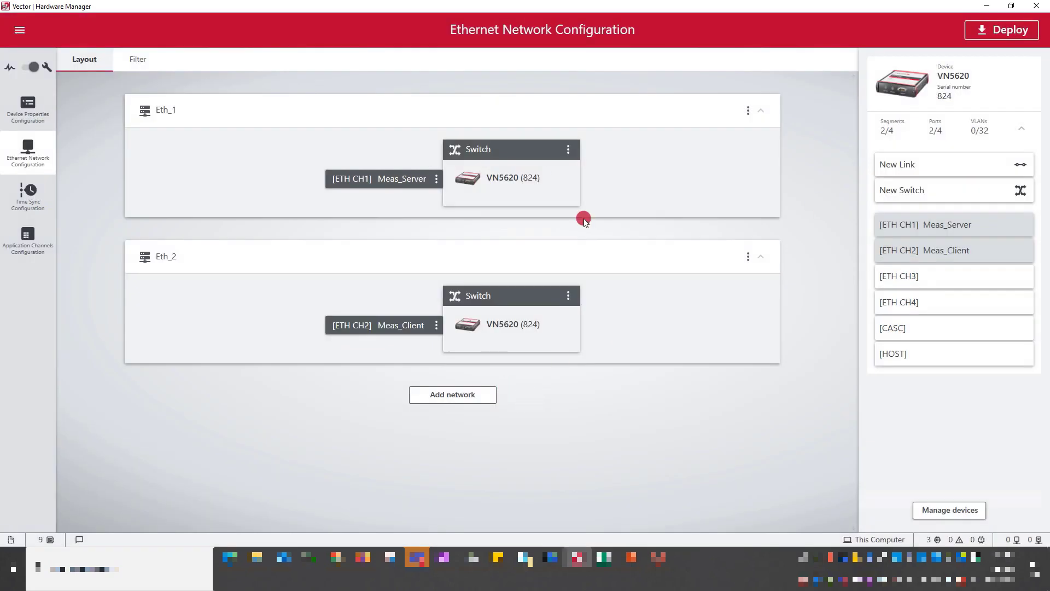
Step: Deploy the network configuration to the VN5620 and show the Ethernet network status
click(996, 35)
click(616, 318)
click(29, 68)
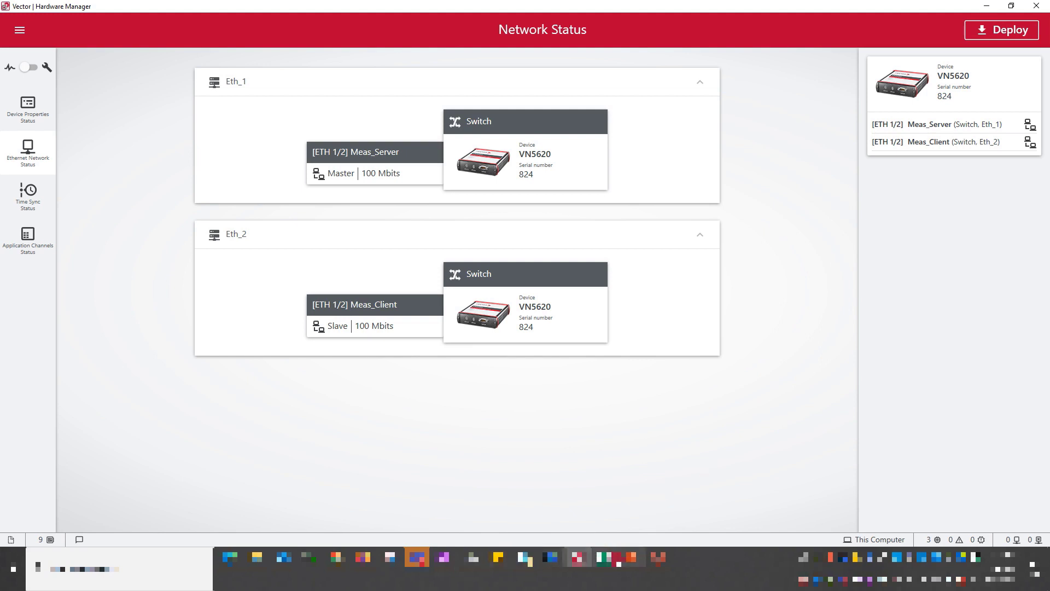
Step: Switch to CANoe, start the measurement and send a UDP packet from the server to the client
click(617, 559)
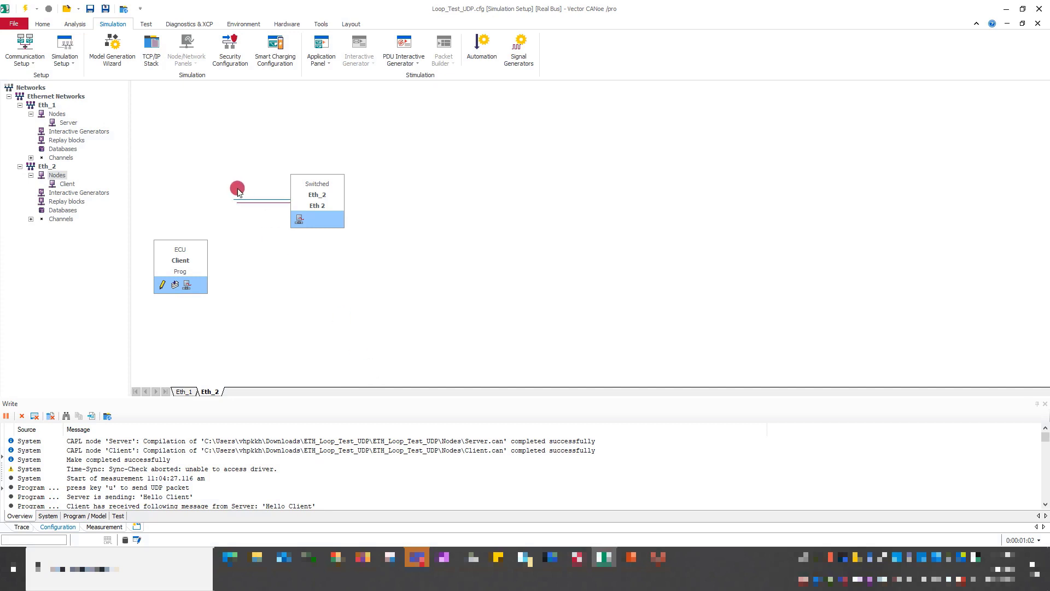
click(25, 12)
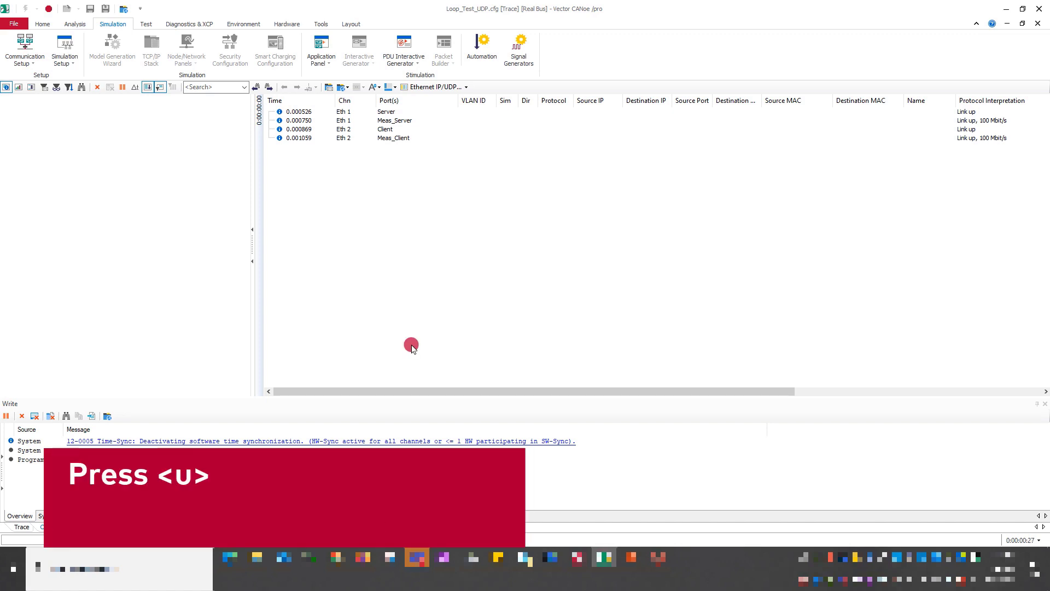
key(u)
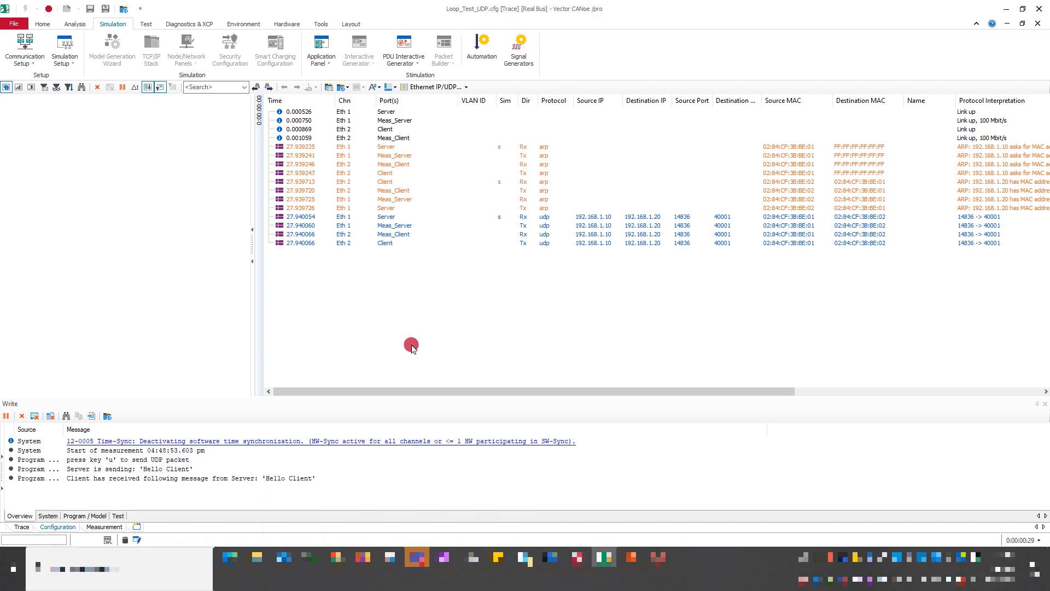